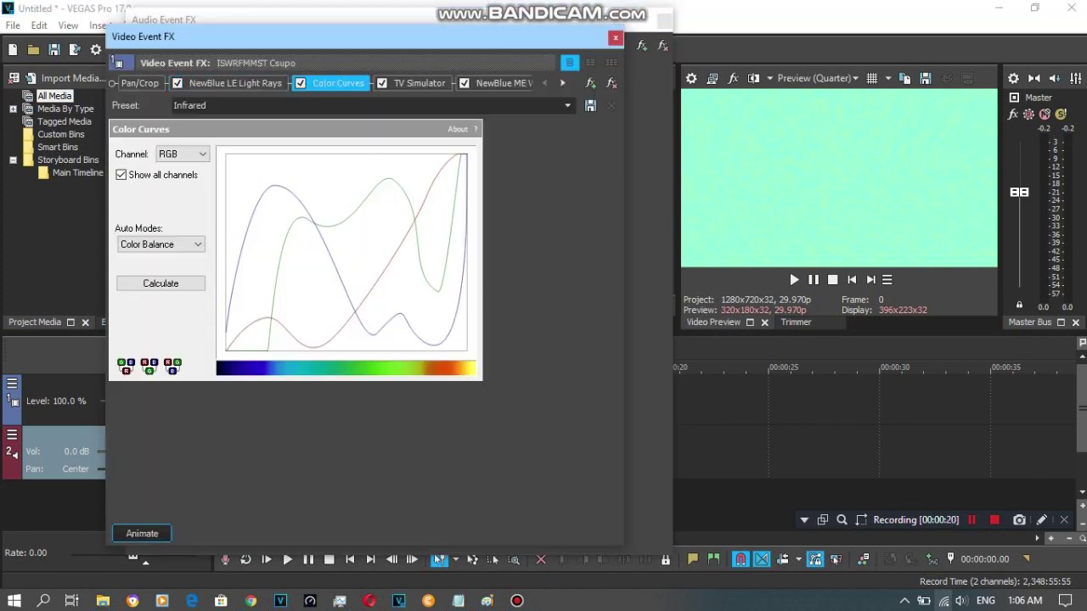
- Review the Color Curves preset and the TV Simulator's detail zoom, line sync and vertical sync settings
click(567, 105)
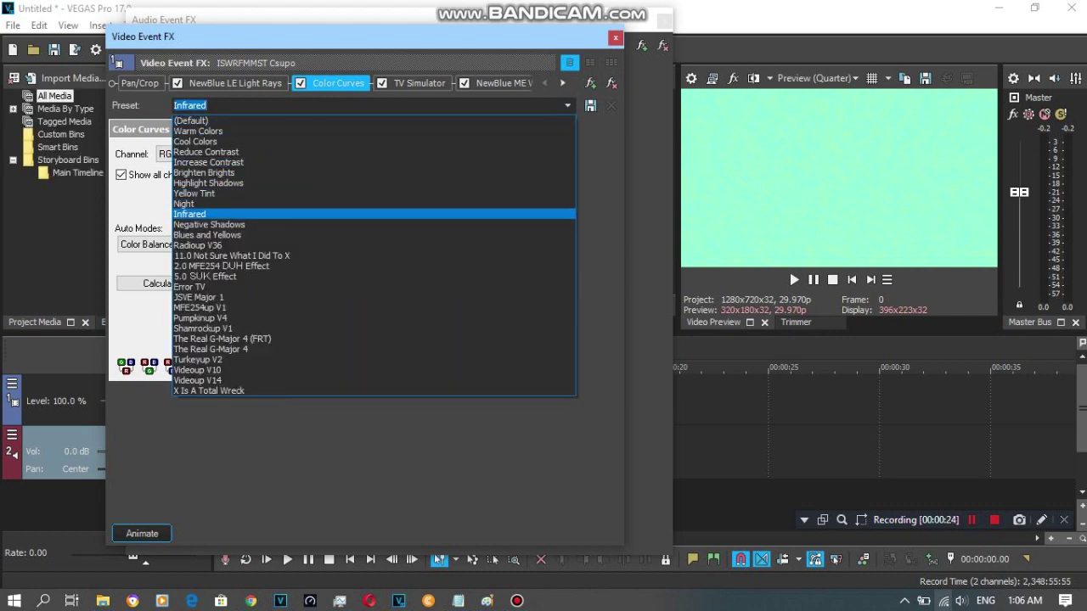
click(374, 214)
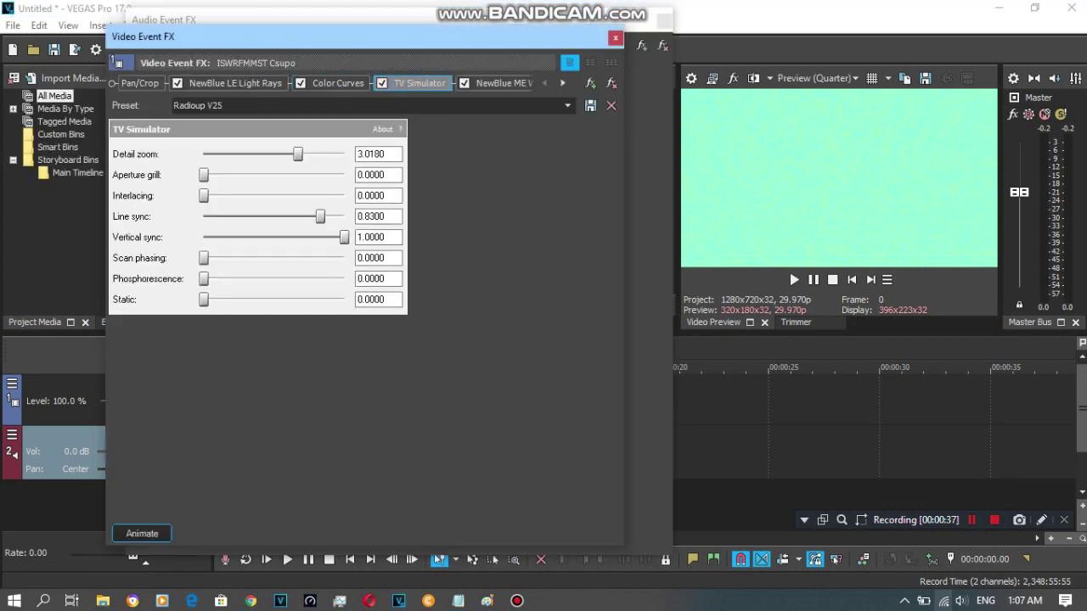
double_click(371, 155)
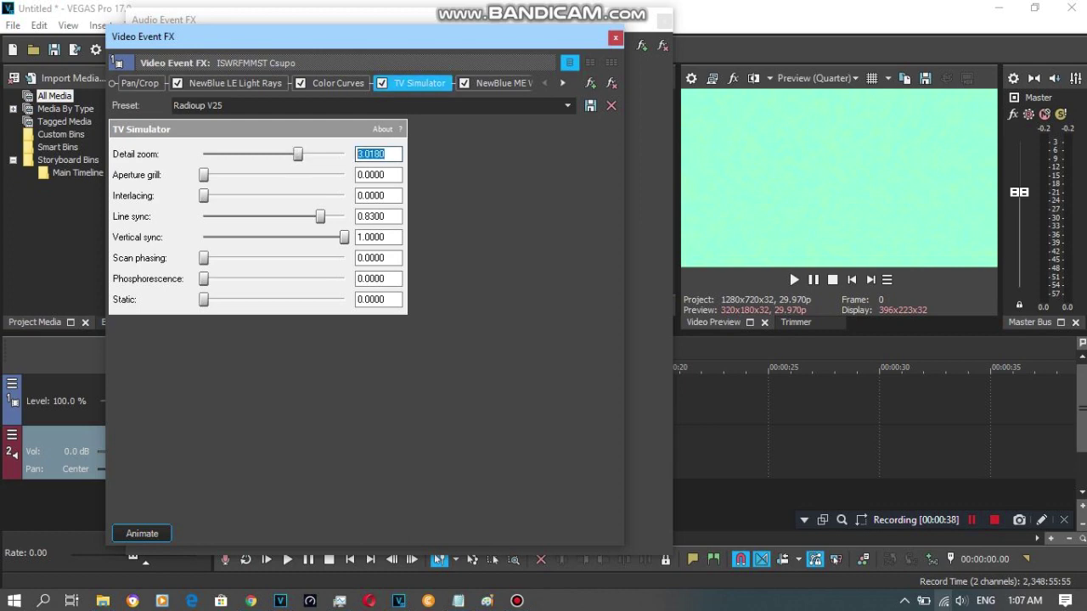
double_click(371, 217)
double_click(371, 238)
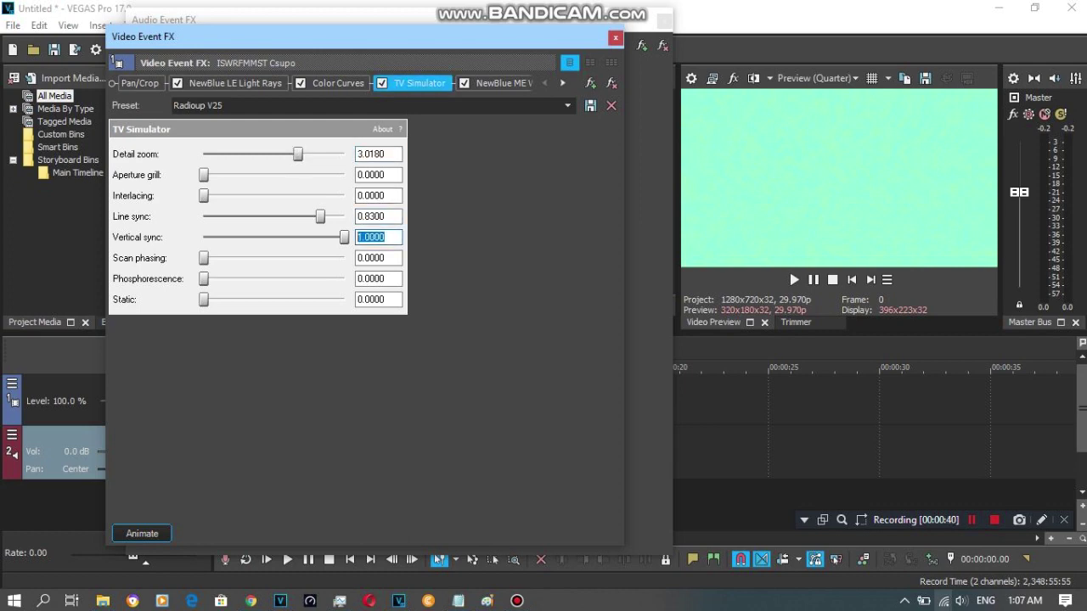
- Inspect the first NewBlue ME Wiggle effect's dial values, edge mode and orientation
click(563, 83)
click(562, 83)
click(563, 83)
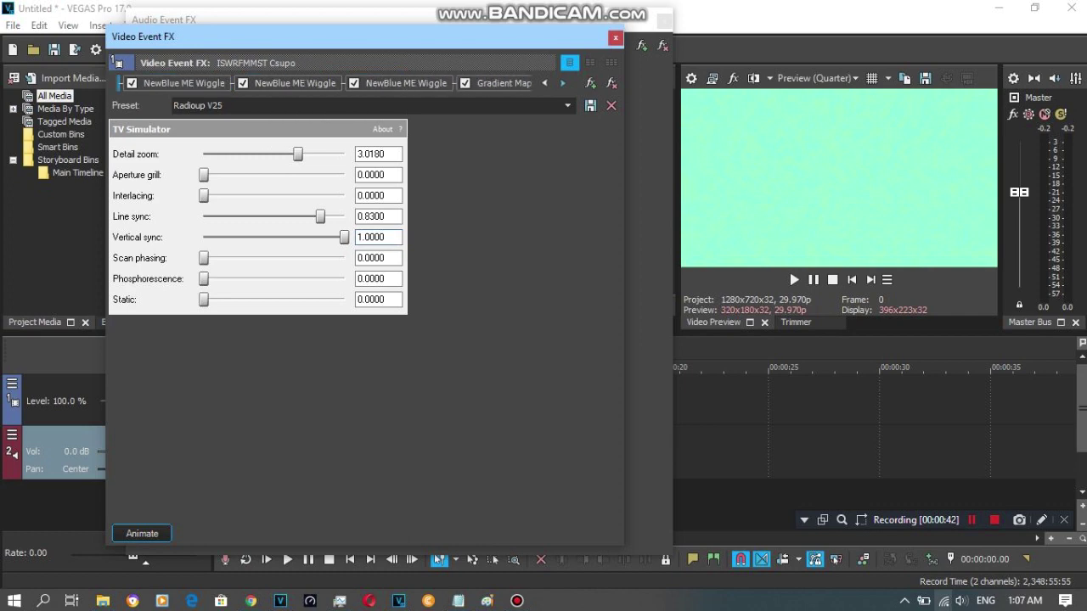
click(184, 84)
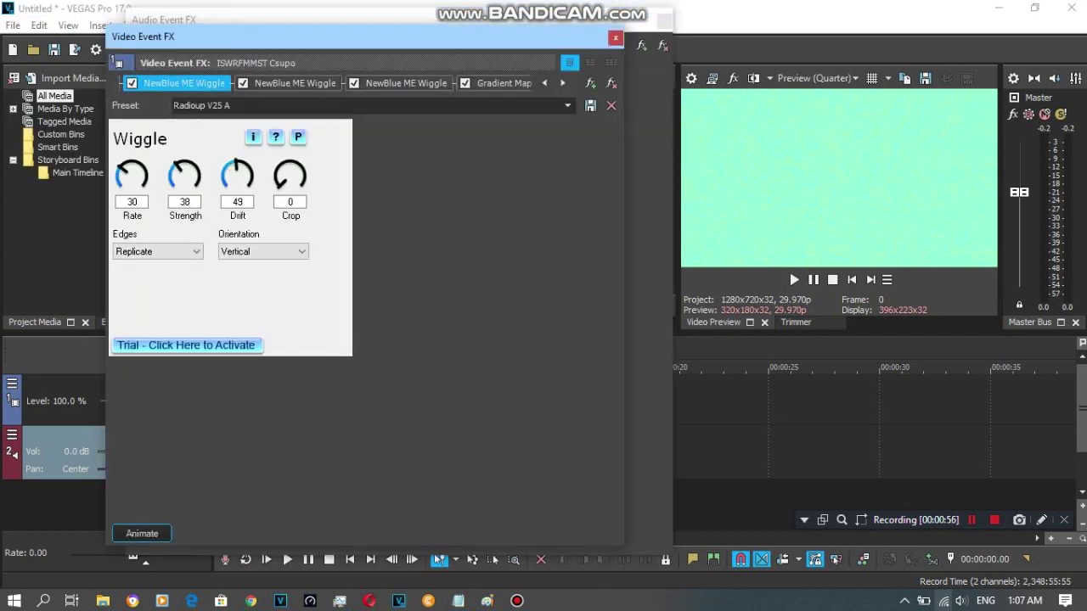
key(Tab)
key(Tab)
key(Tab)
click(161, 251)
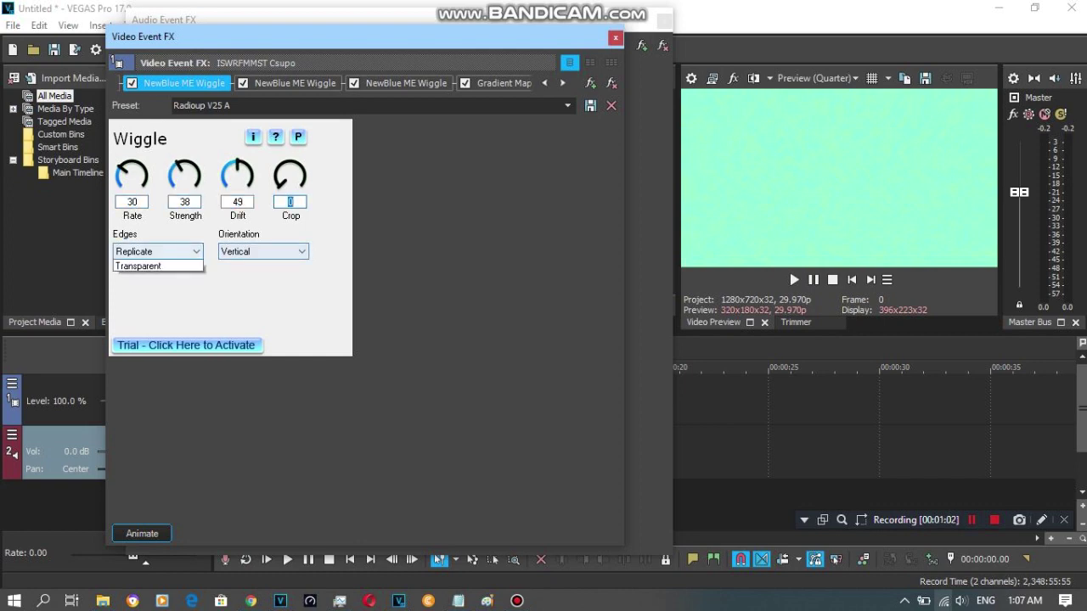
click(162, 251)
click(263, 251)
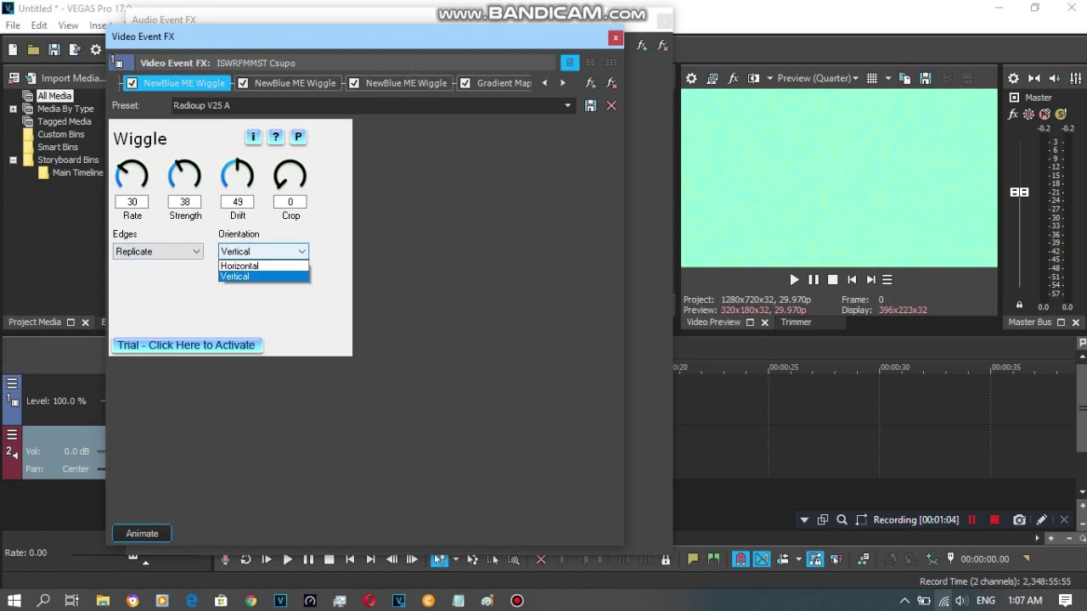
click(255, 276)
- Inspect the second NewBlue ME Wiggle effect's rate, strength, drift, edge mode and orientation
click(290, 84)
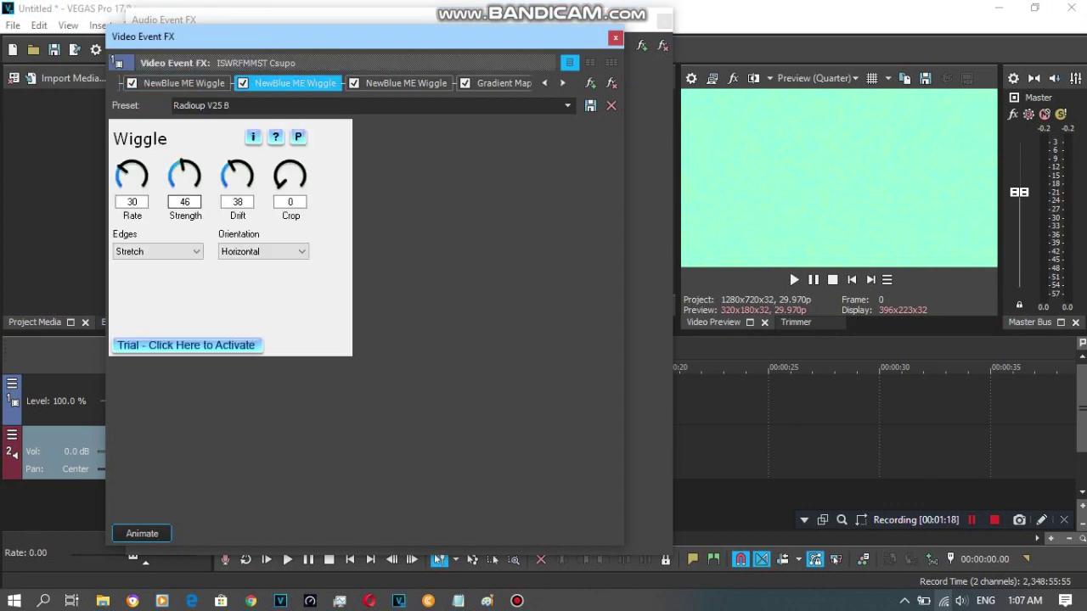
double_click(131, 202)
double_click(185, 202)
key(Tab)
key(Tab)
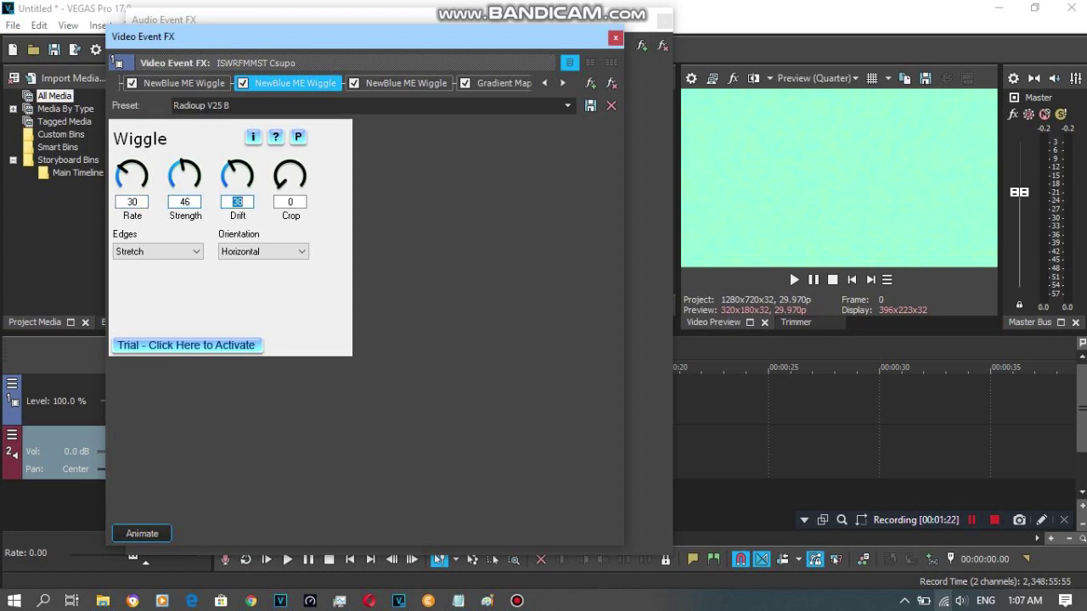
click(158, 251)
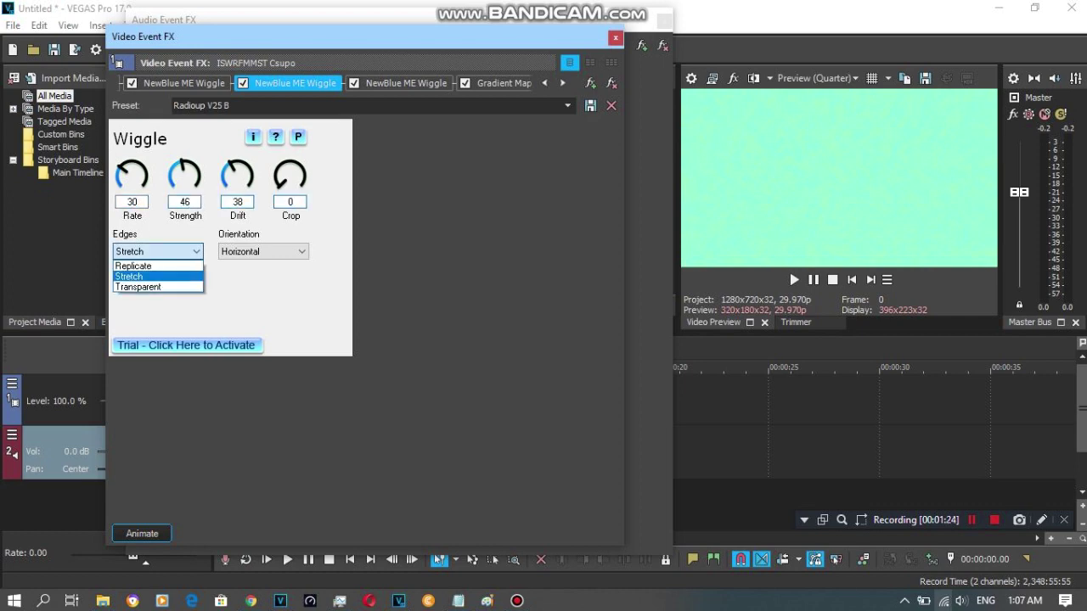
click(144, 276)
key(Tab)
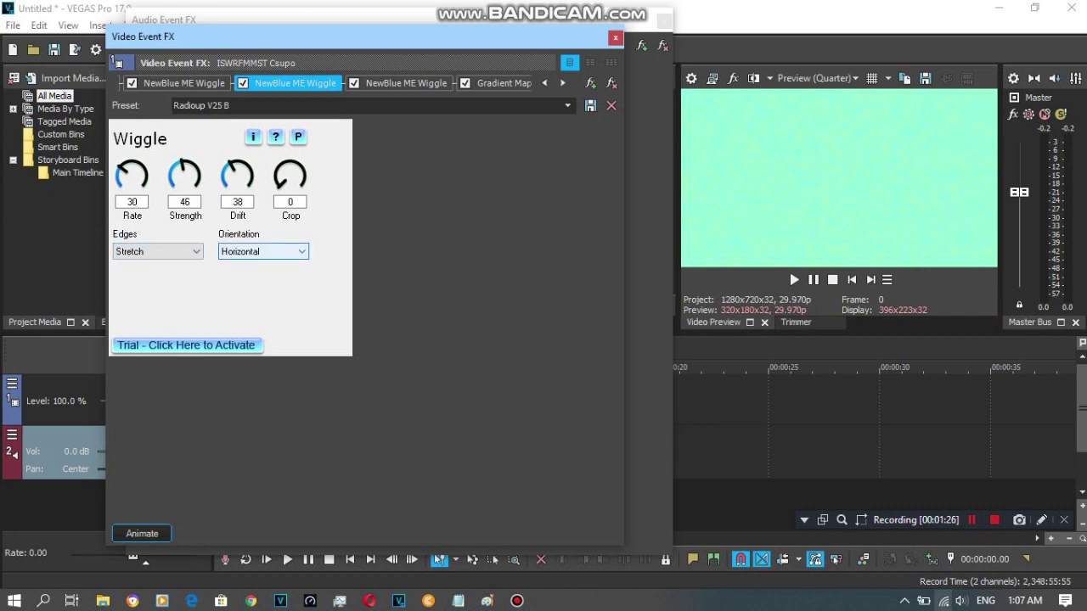
key(alt+Down)
key(Escape)
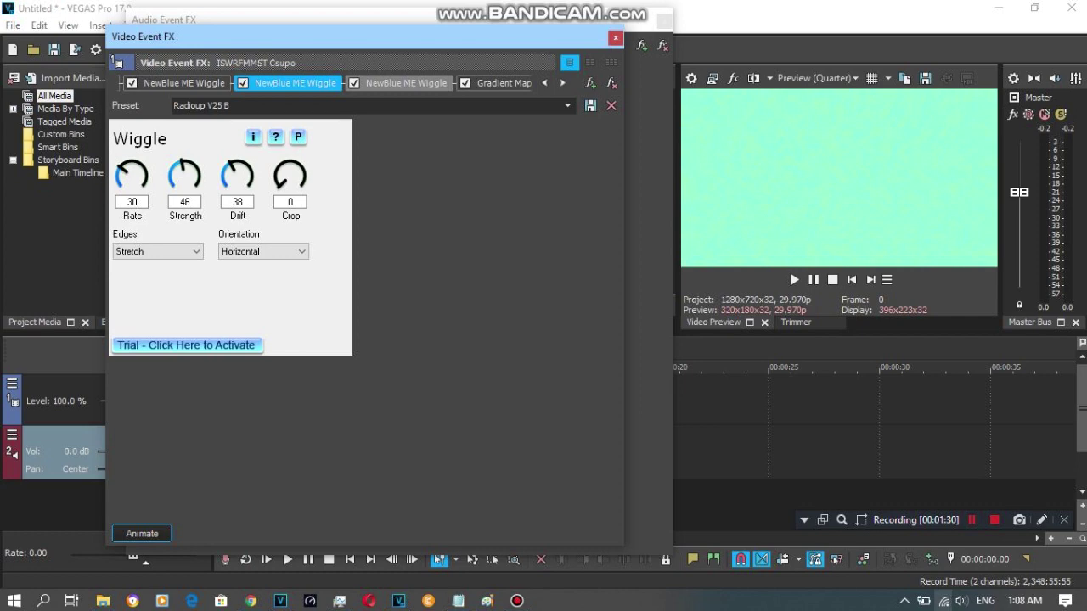
- Inspect the third NewBlue ME Wiggle effect's dial values, edge mode and orientation
click(406, 83)
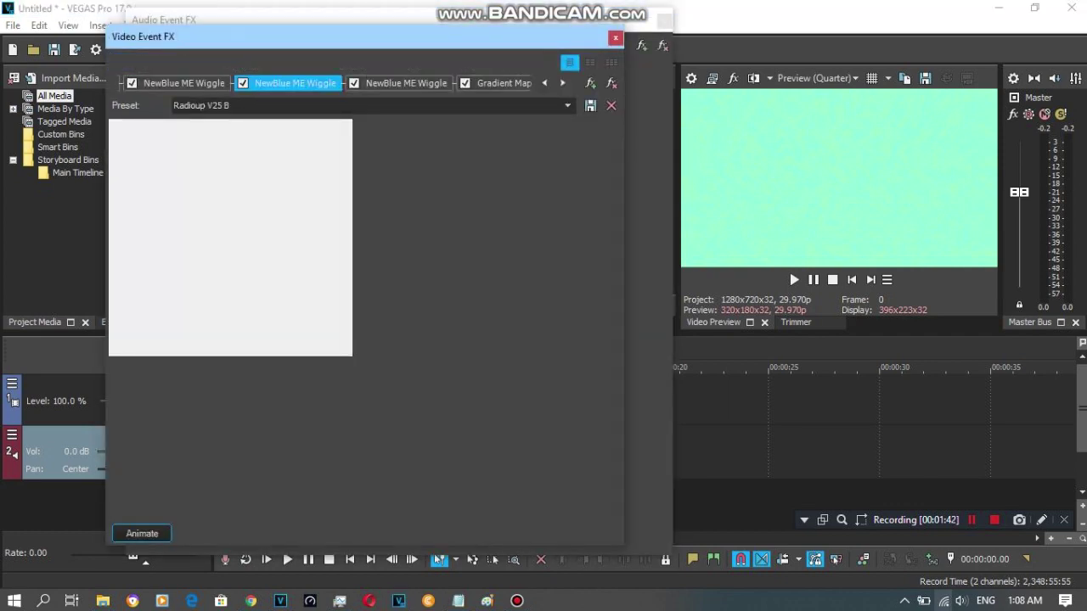
click(406, 84)
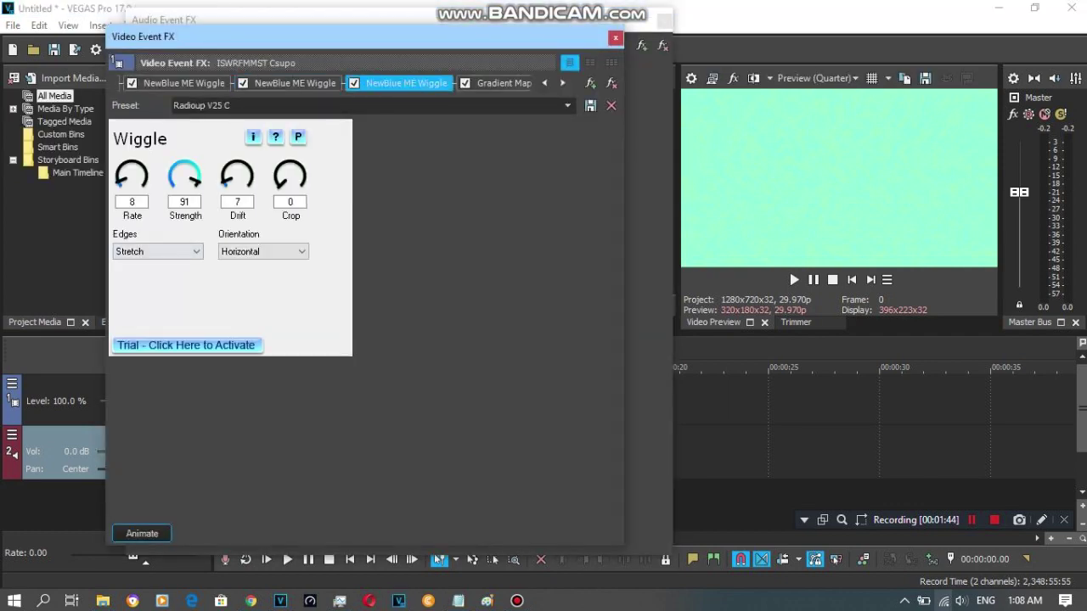
double_click(132, 202)
double_click(184, 202)
key(Tab)
key(Tab)
key(Tab)
key(alt+Down)
key(Return)
key(Tab)
key(alt+Down)
key(Return)
- Inspect the color of each Gradient Map stop, and close the video effects window
click(562, 83)
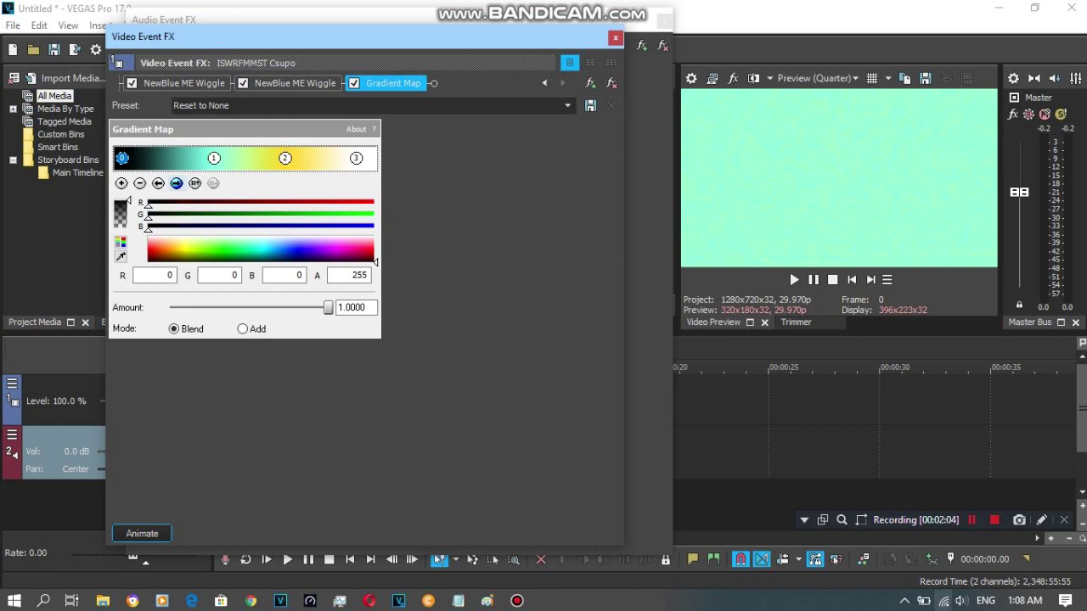
click(177, 184)
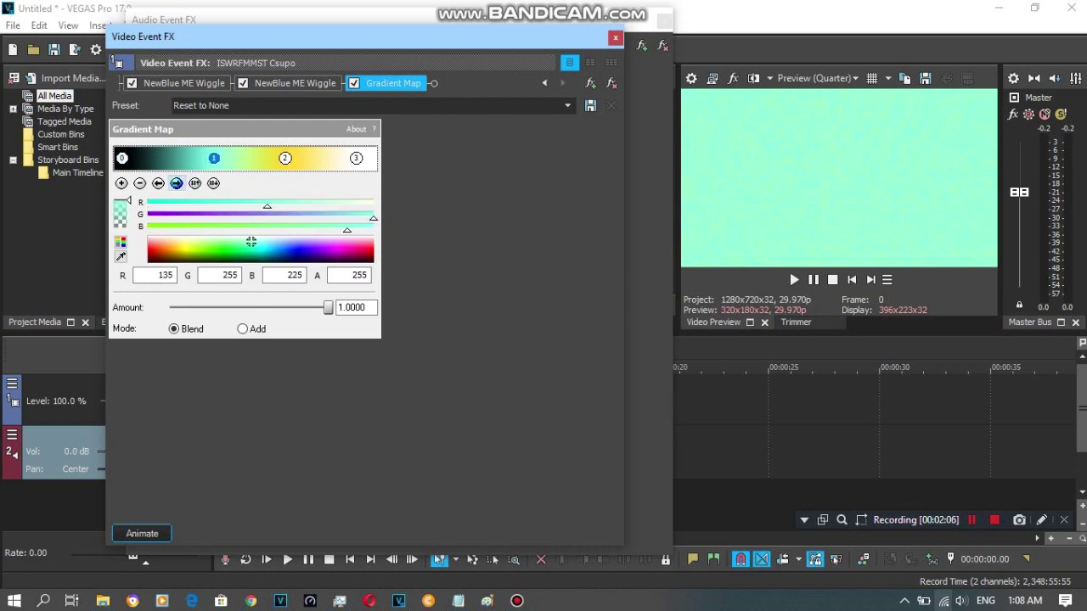
click(177, 184)
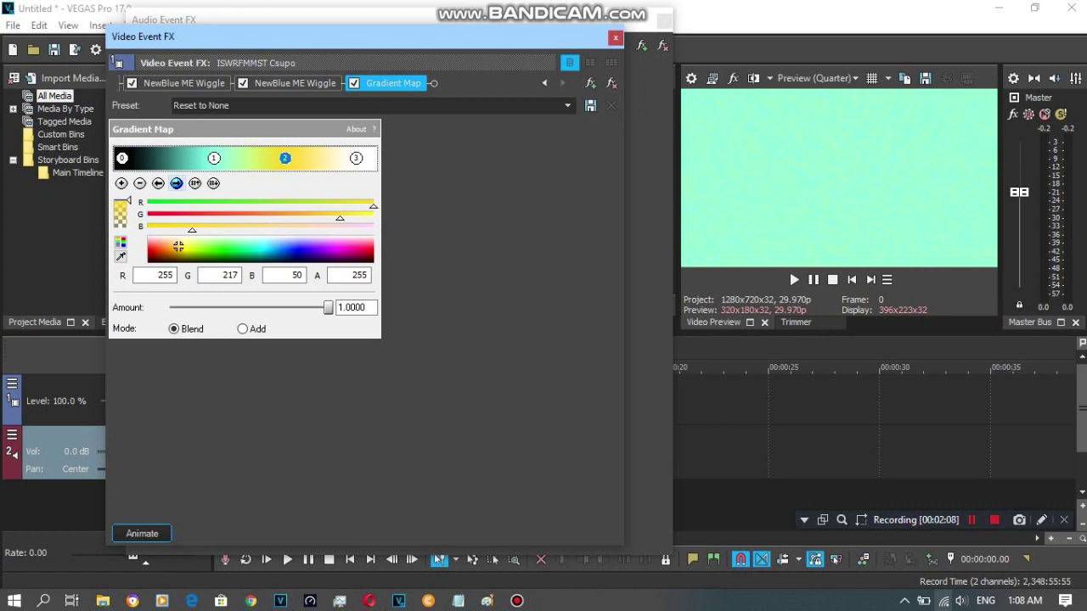
click(177, 184)
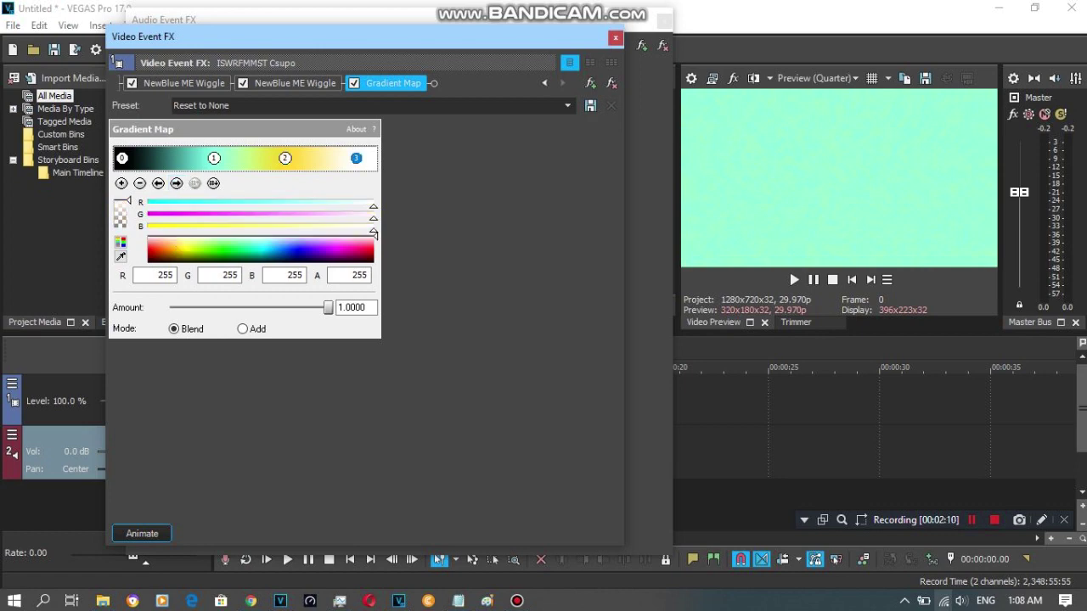
click(616, 37)
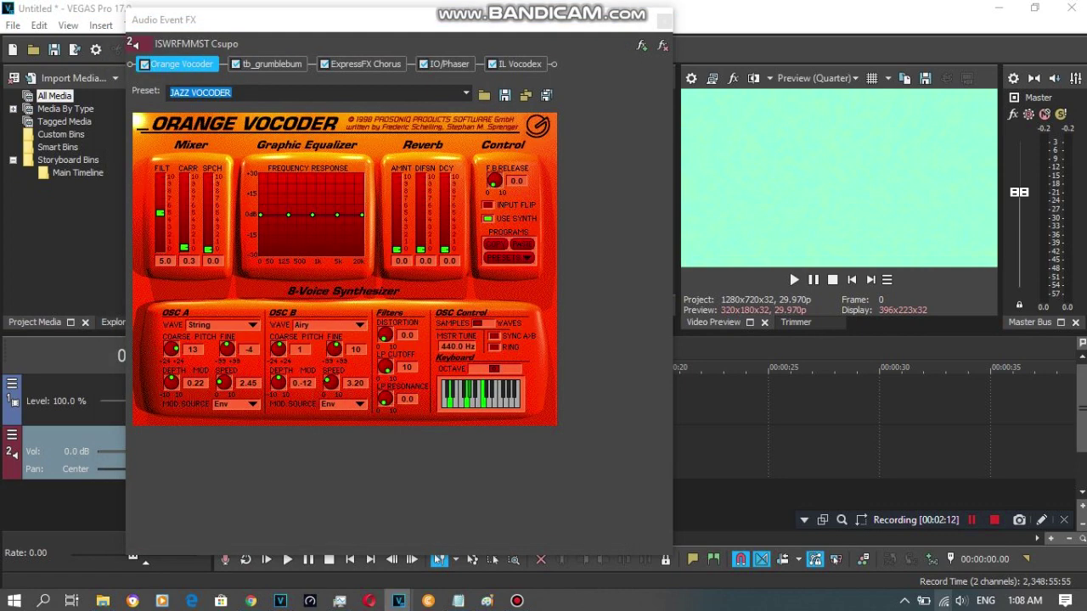
- Check which presets the Orange Vocoder and tb_grumblebum audio effects use
click(465, 93)
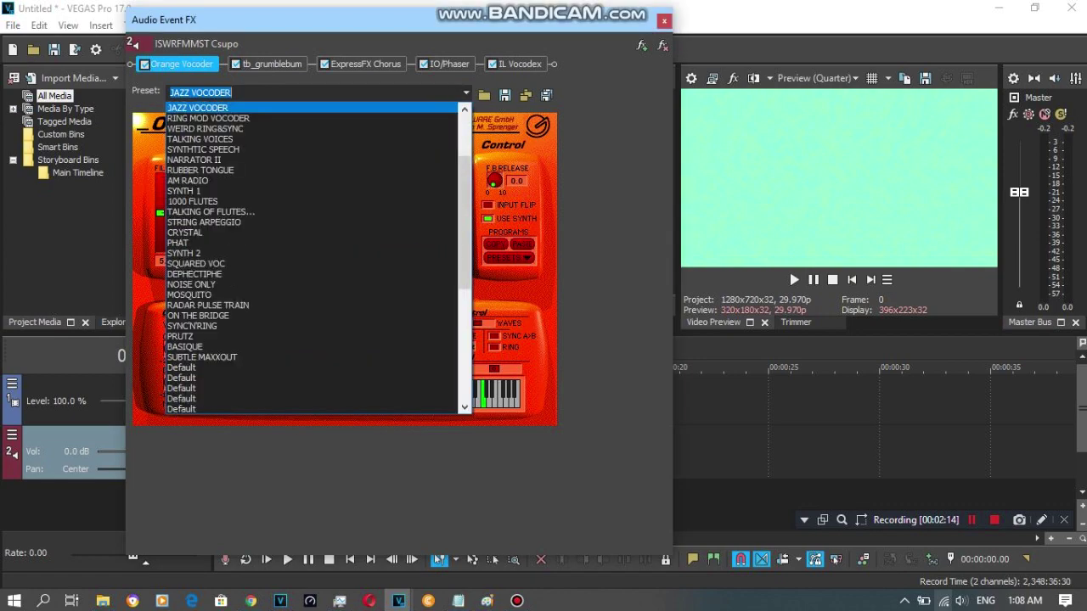
click(407, 107)
drag(234, 93, 168, 92)
click(272, 64)
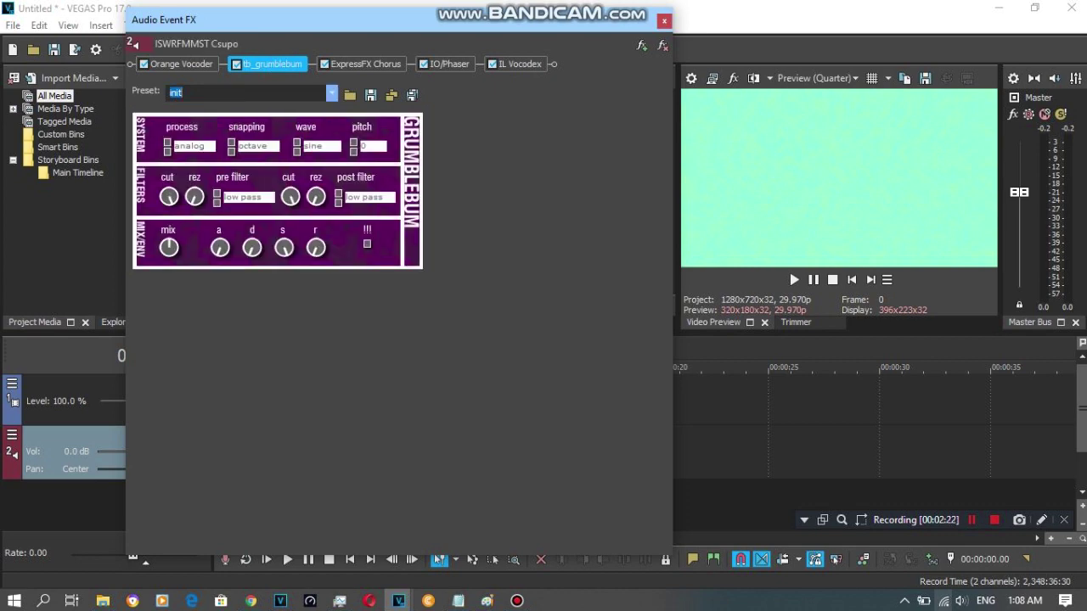
click(332, 93)
click(332, 94)
- Apply the Wacky 2.1 preset to the ExpressFX Chorus audio effect
click(366, 64)
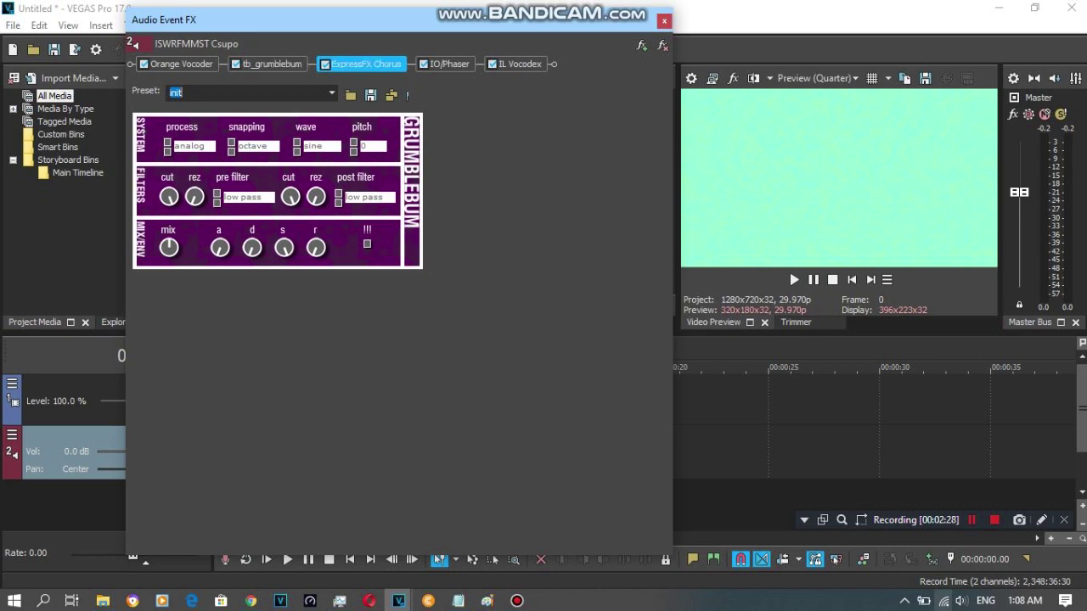
key(Down)
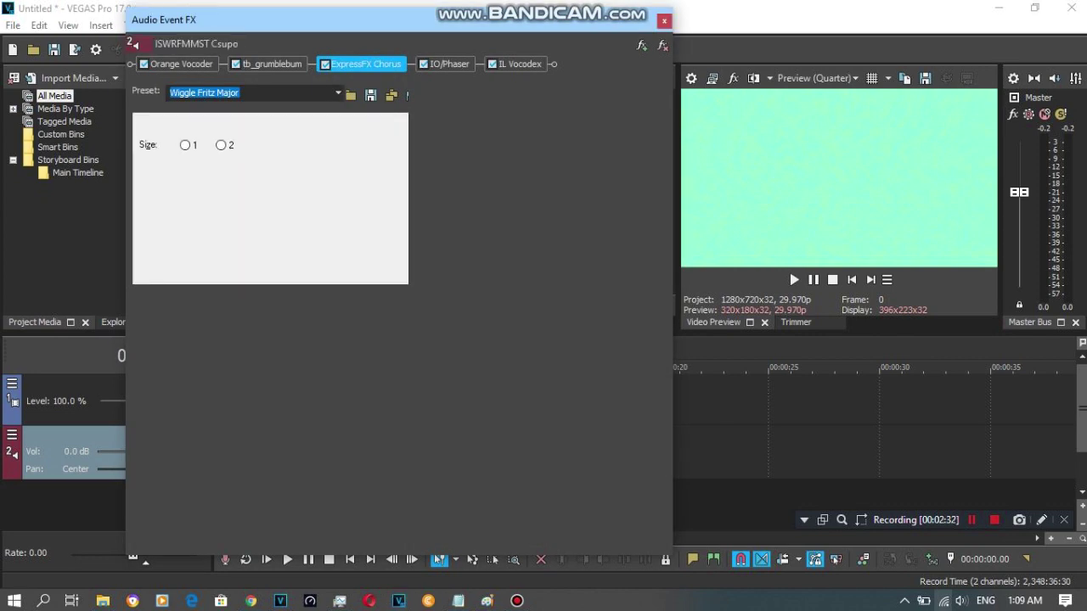
click(338, 93)
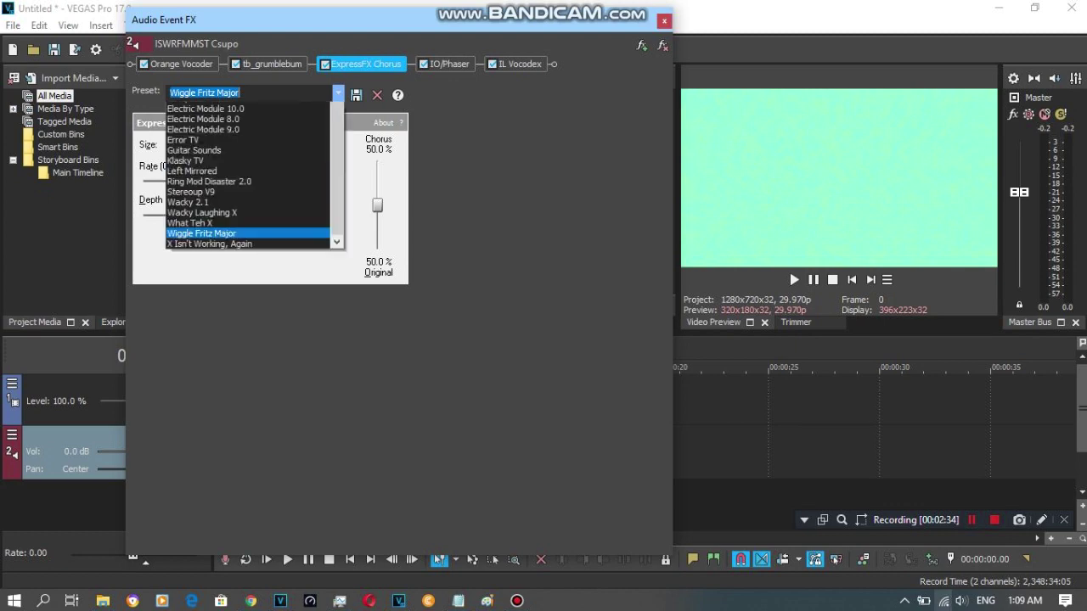
key(Return)
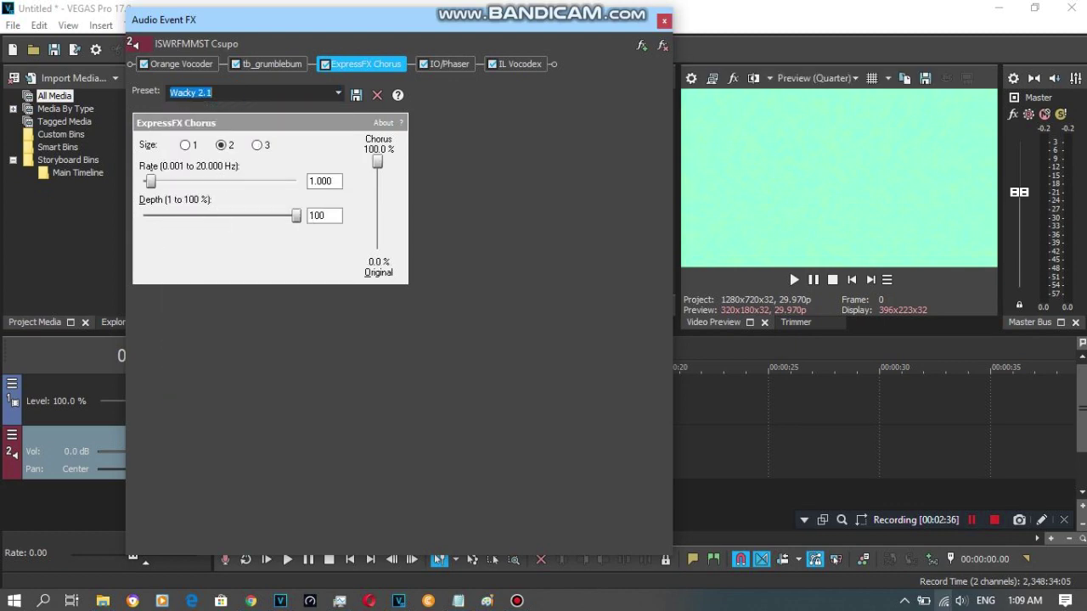
click(213, 92)
drag(213, 92, 169, 93)
click(213, 92)
- Check which preset the IO/Phaser audio effect uses
click(449, 64)
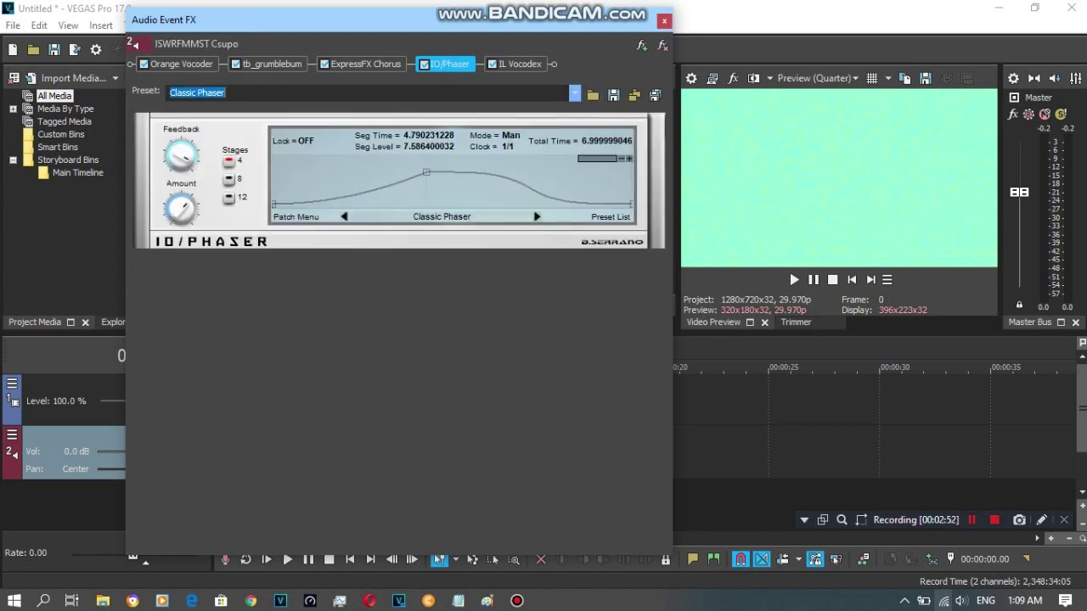
click(575, 93)
click(575, 93)
click(226, 93)
- Examine the full IL Vocodex settings down to its keyboard, and close the audio effects window
click(519, 64)
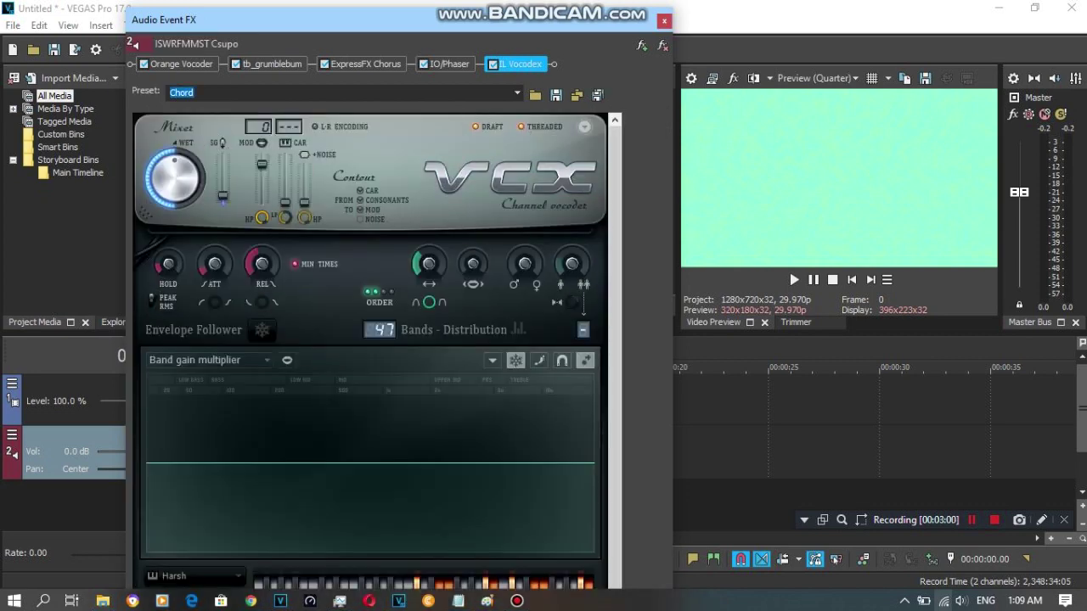
mouse_move(420, 17)
mouse_down()
mouse_move(422, 53)
mouse_move(422, 28)
mouse_move(448, 21)
mouse_move(433, 28)
mouse_move(427, 19)
mouse_up()
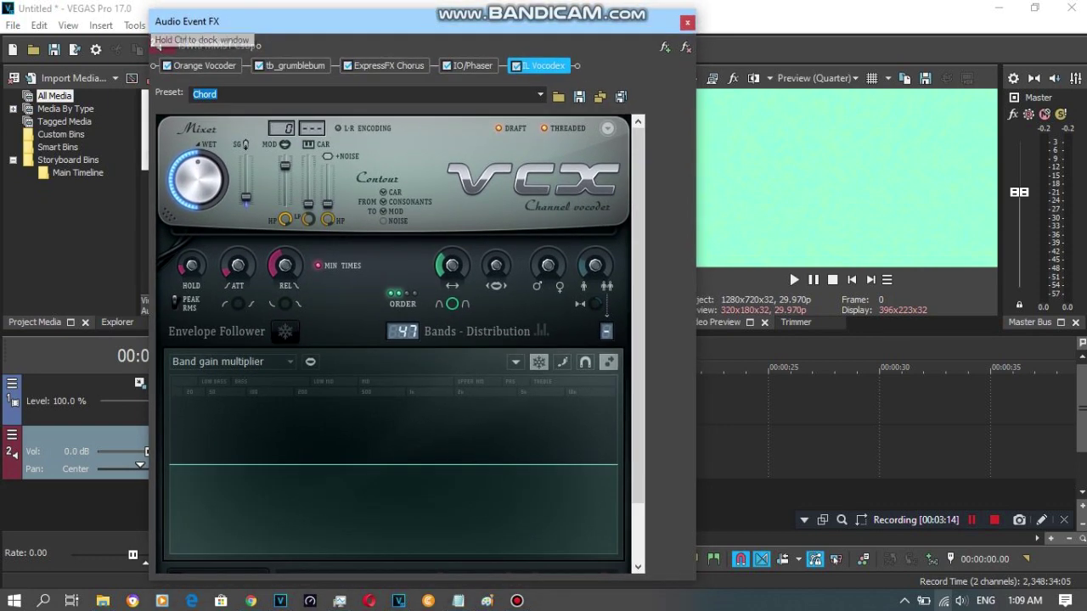
drag(699, 230, 638, 287)
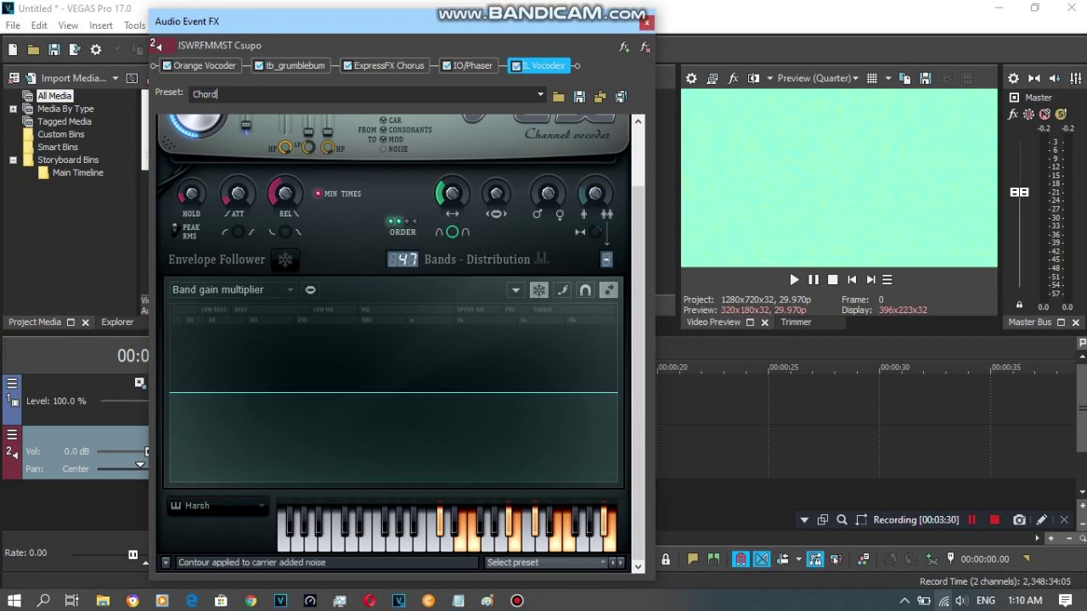
click(647, 23)
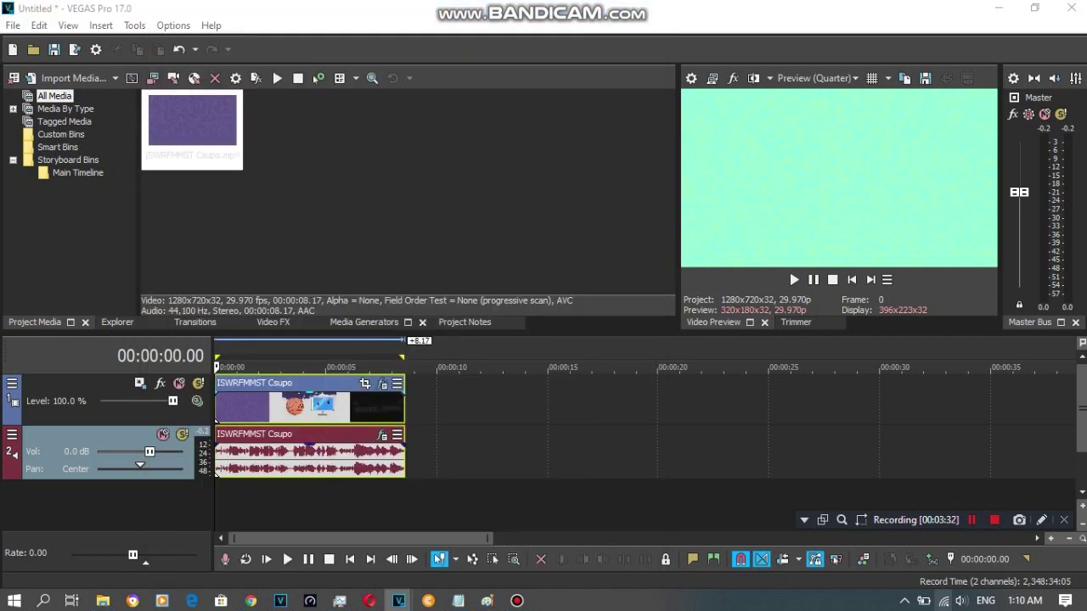
- Select the time range of the ISWRFMMST Csupo event and set the preview quality to Preview (Auto)
double_click(314, 454)
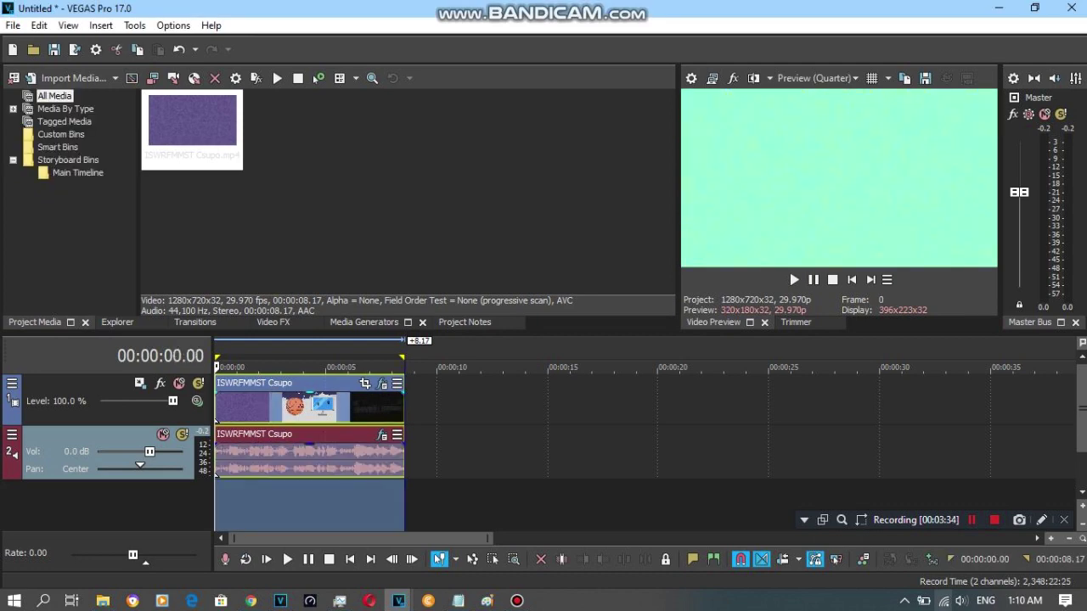
click(815, 78)
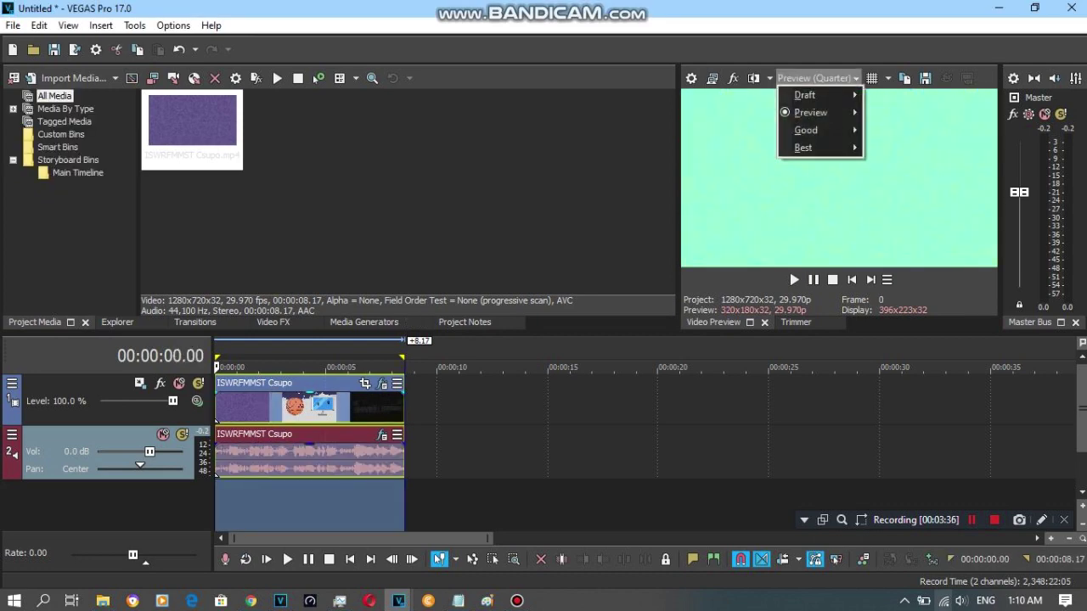
mouse_move(816, 112)
click(887, 112)
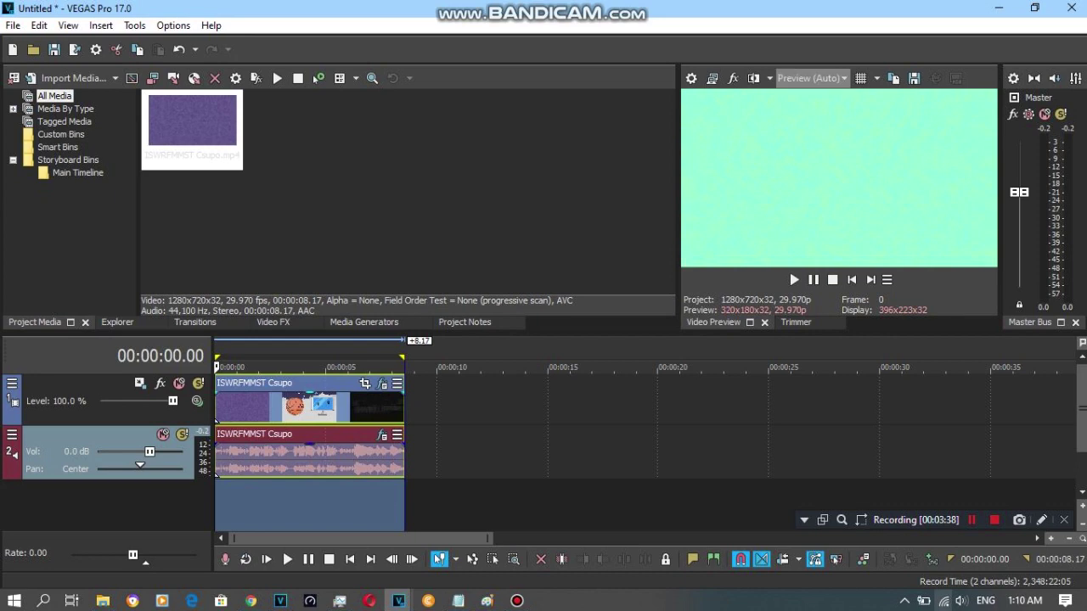
- Set the preview quality to Preview (Quarter) and play the clip from the start
click(814, 79)
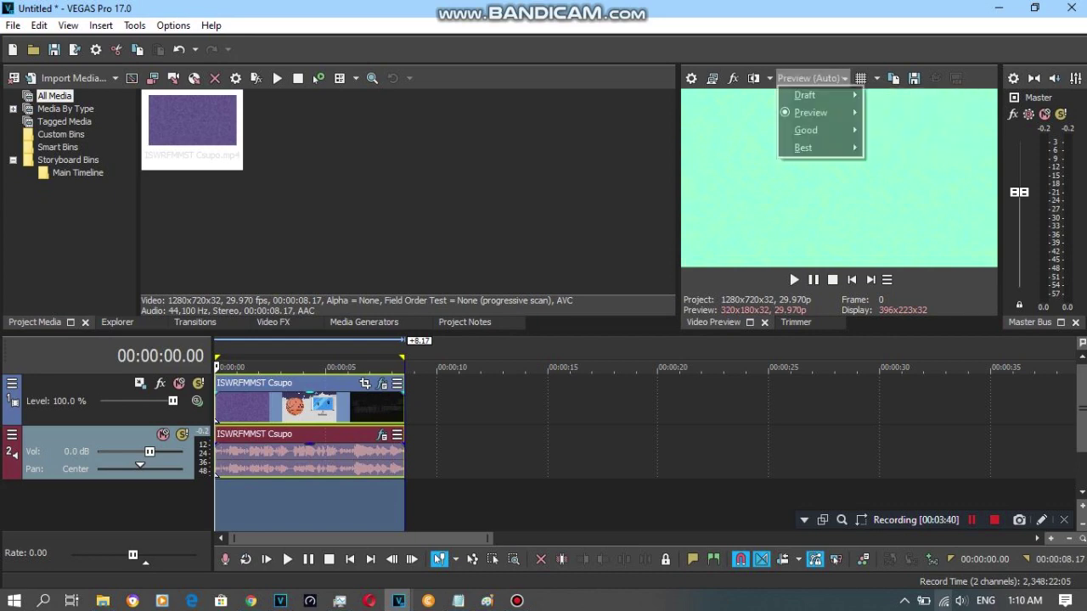
mouse_move(814, 112)
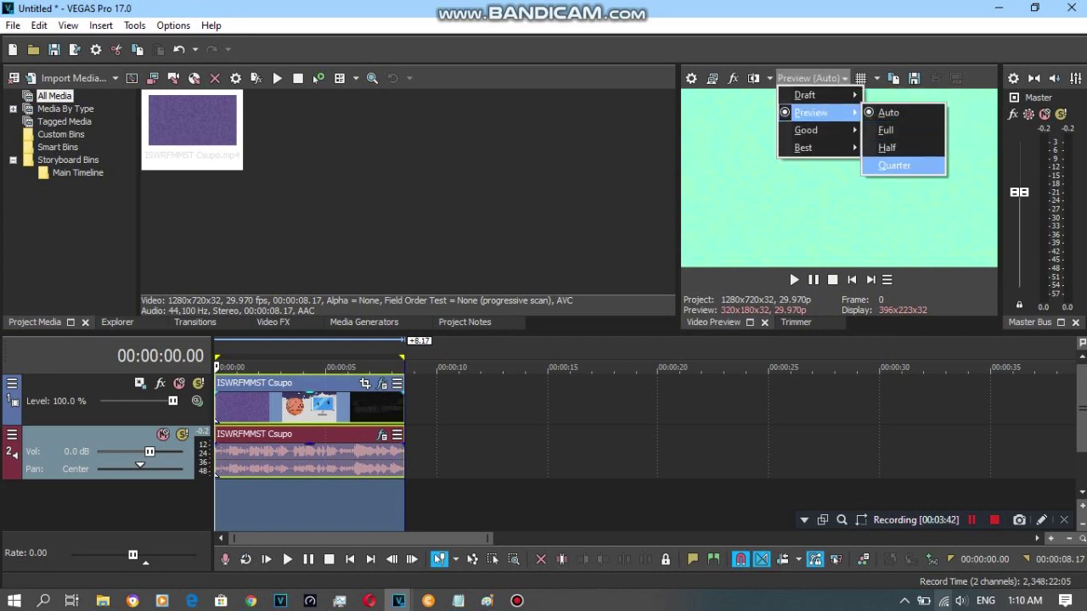
click(894, 166)
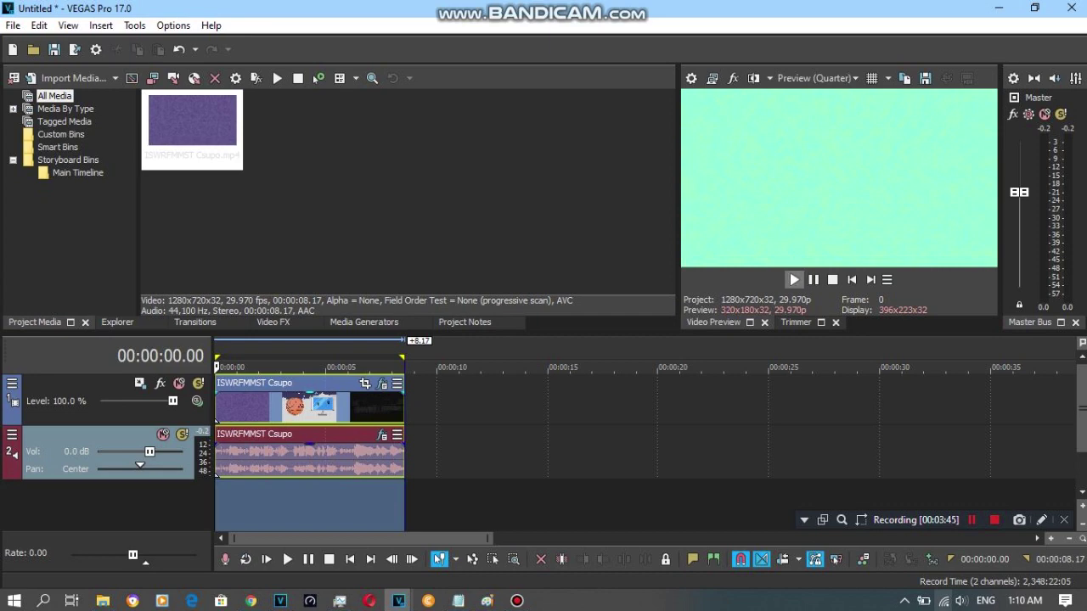
key(space)
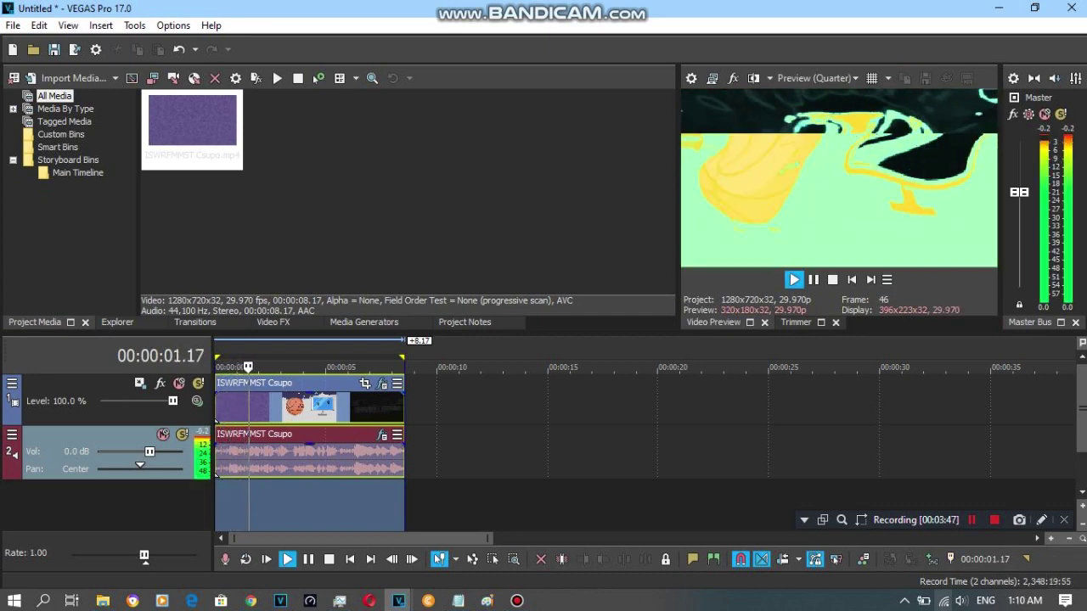